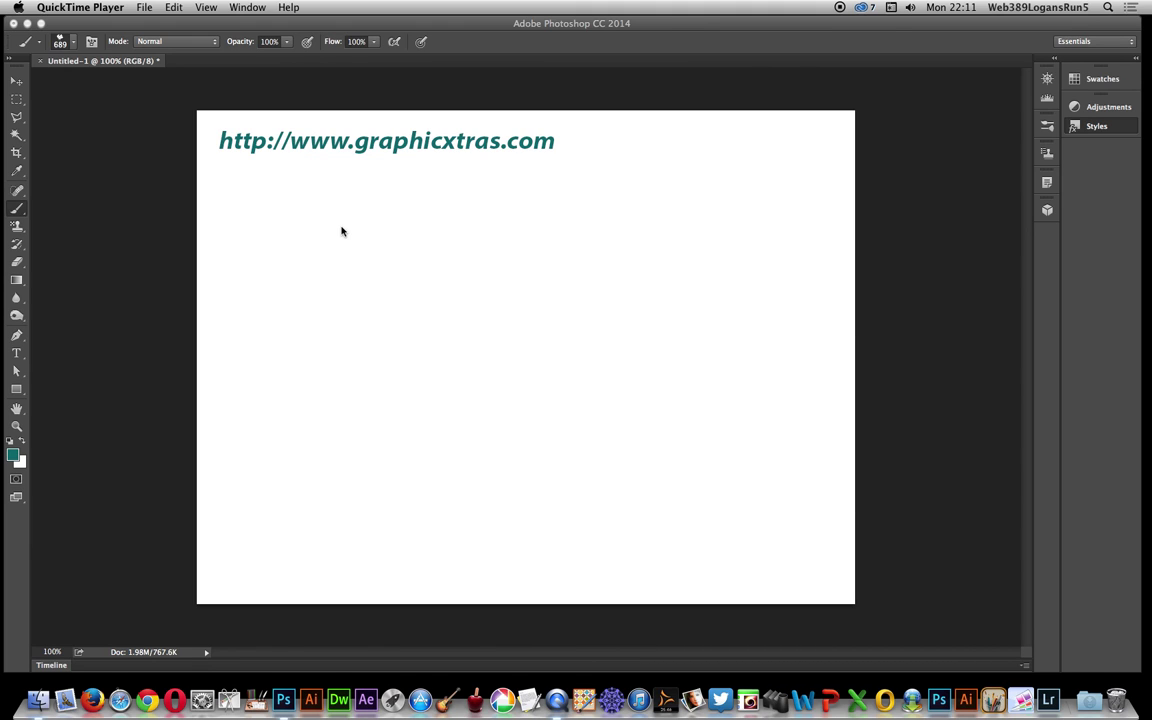
# - Switch to Photoshop and add a new blank layer with the default settings above the background
pyautogui.click(314, 31)
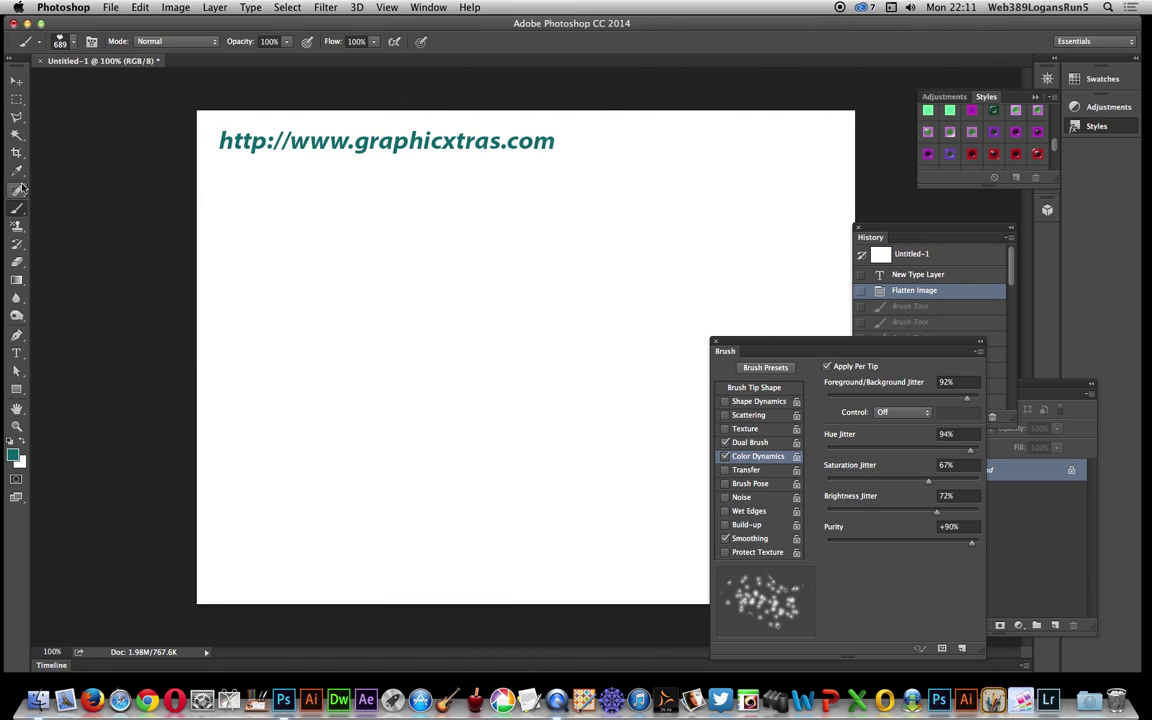
pyautogui.click(214, 7)
pyautogui.moveTo(243, 24)
pyautogui.click(416, 30)
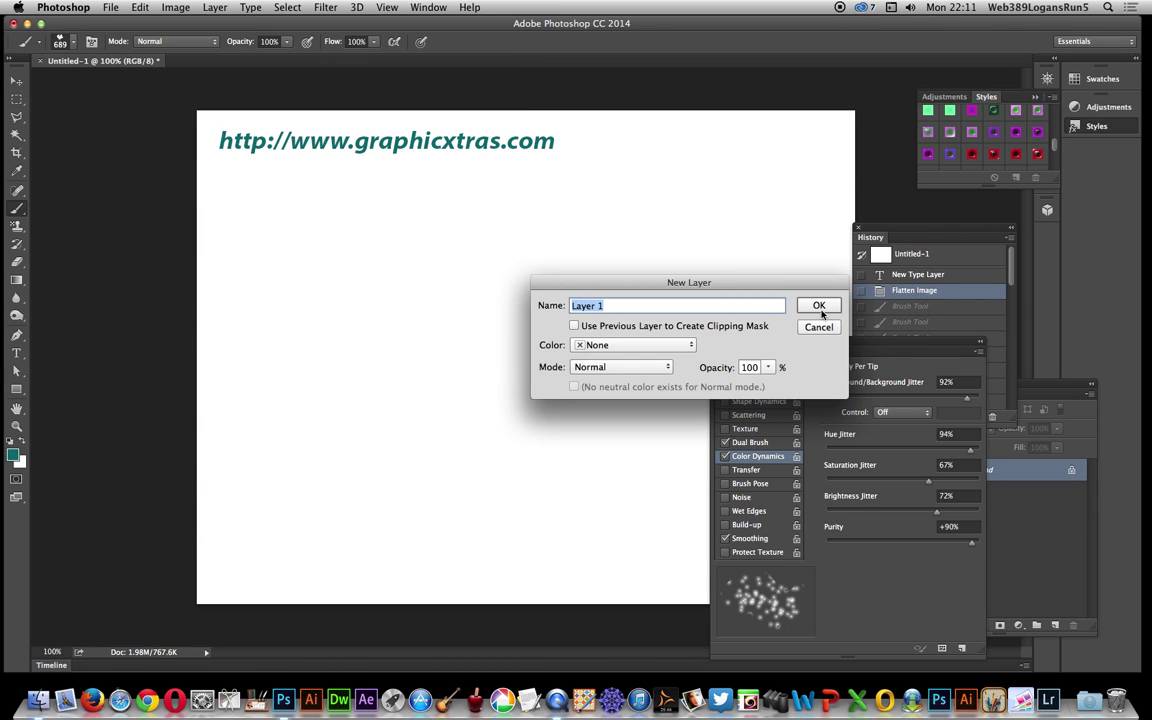
pyautogui.click(820, 310)
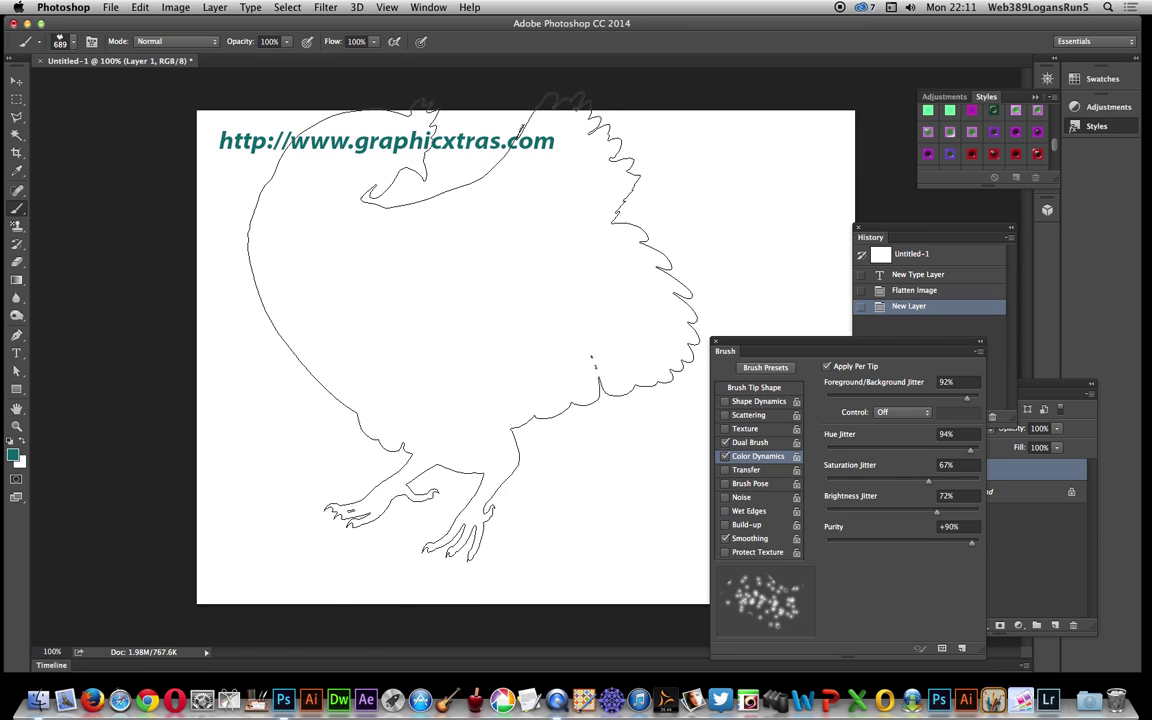
# - Set the size of the bird-shaped brush to 476 px
pyautogui.click(72, 42)
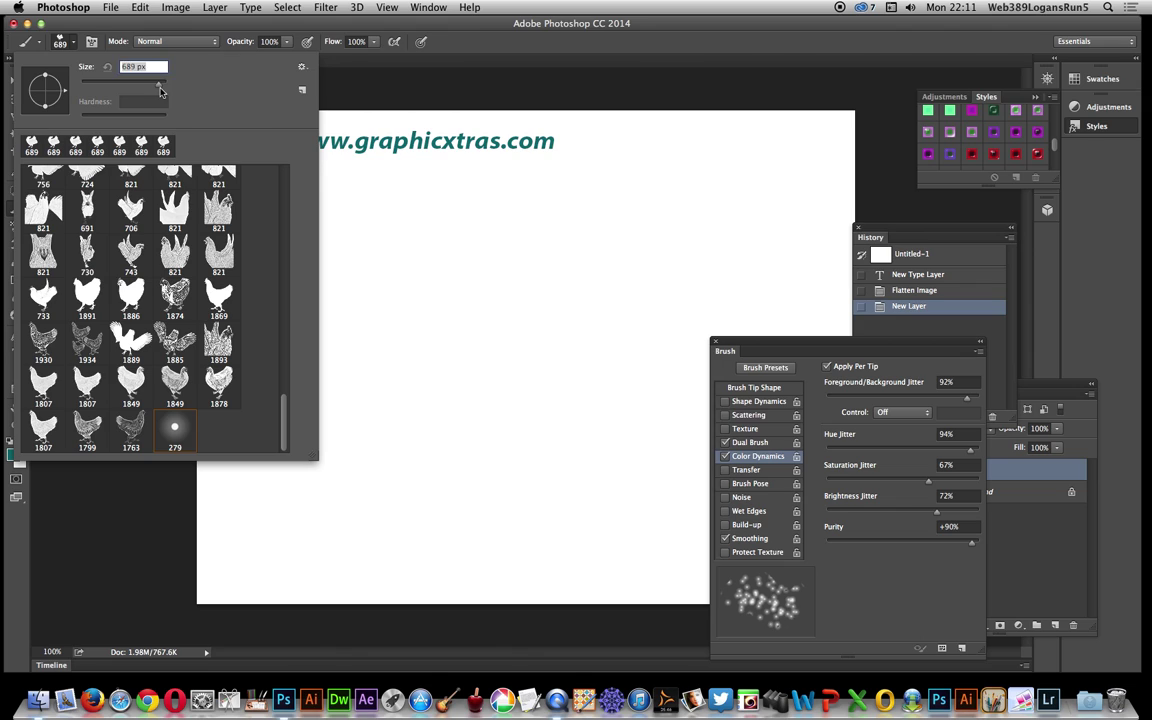
pyautogui.moveTo(159, 88); pyautogui.dragTo(157, 88)
pyautogui.click(510, 41)
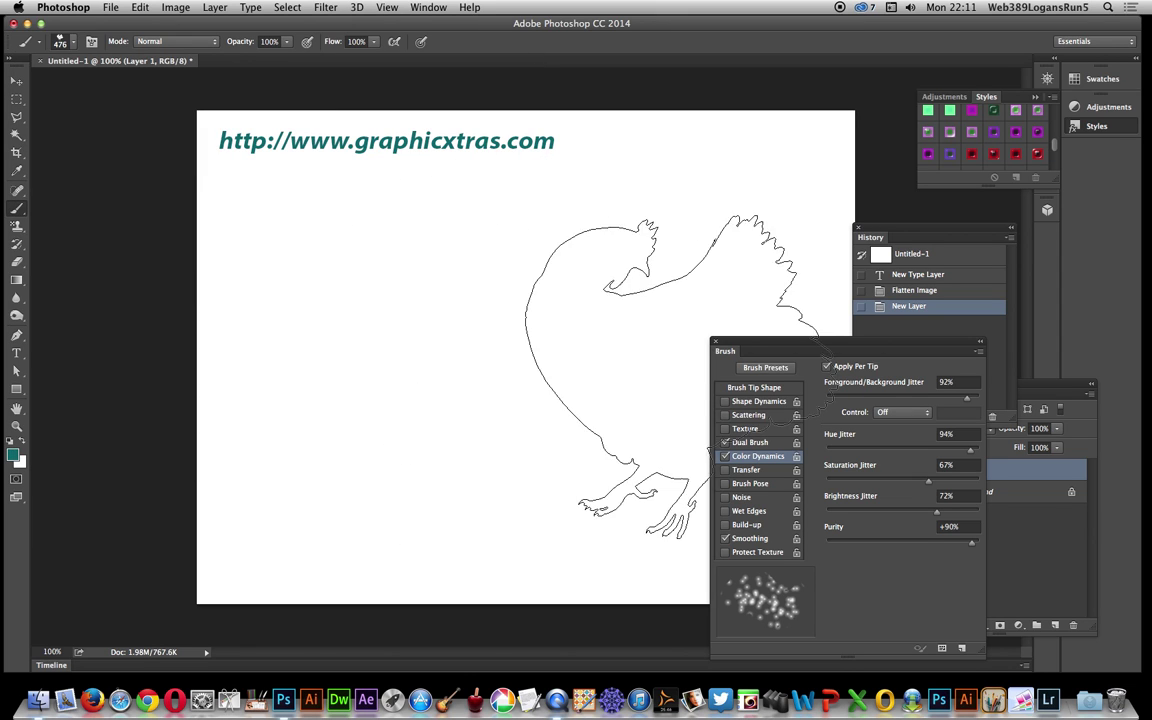
# - Set the Dual Brush spacing to 66% and its scatter to 726% for the bird brush
pyautogui.moveTo(784, 339); pyautogui.dragTo(753, 327)
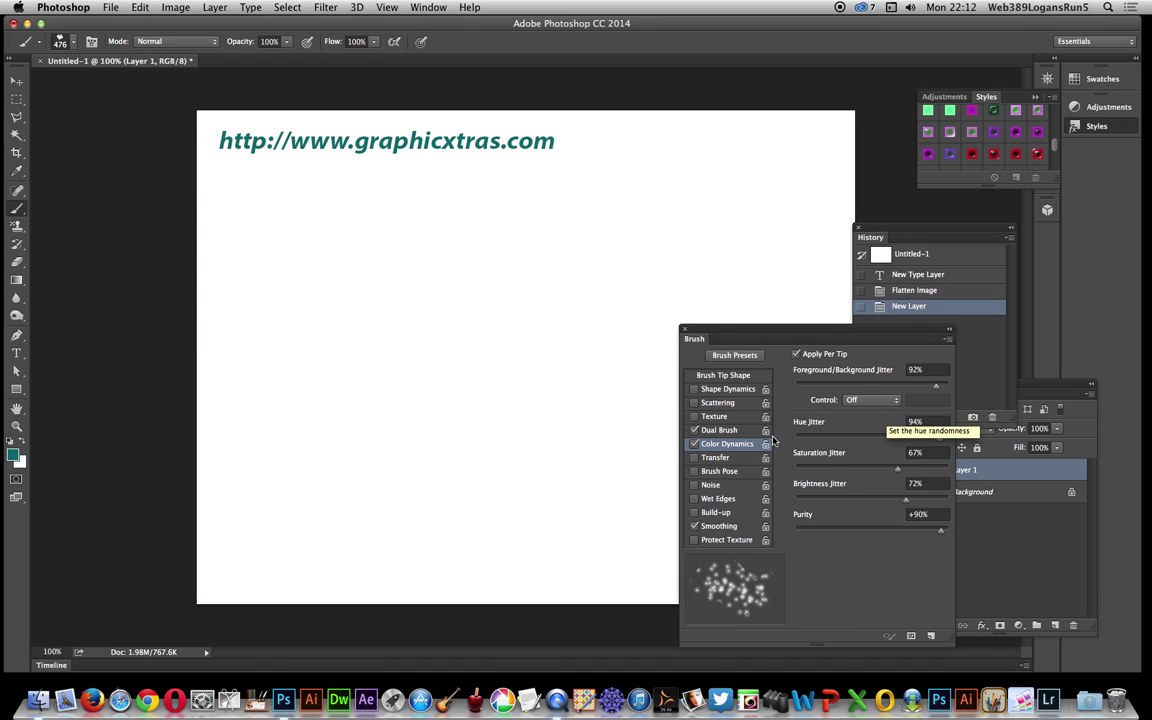
pyautogui.click(719, 430)
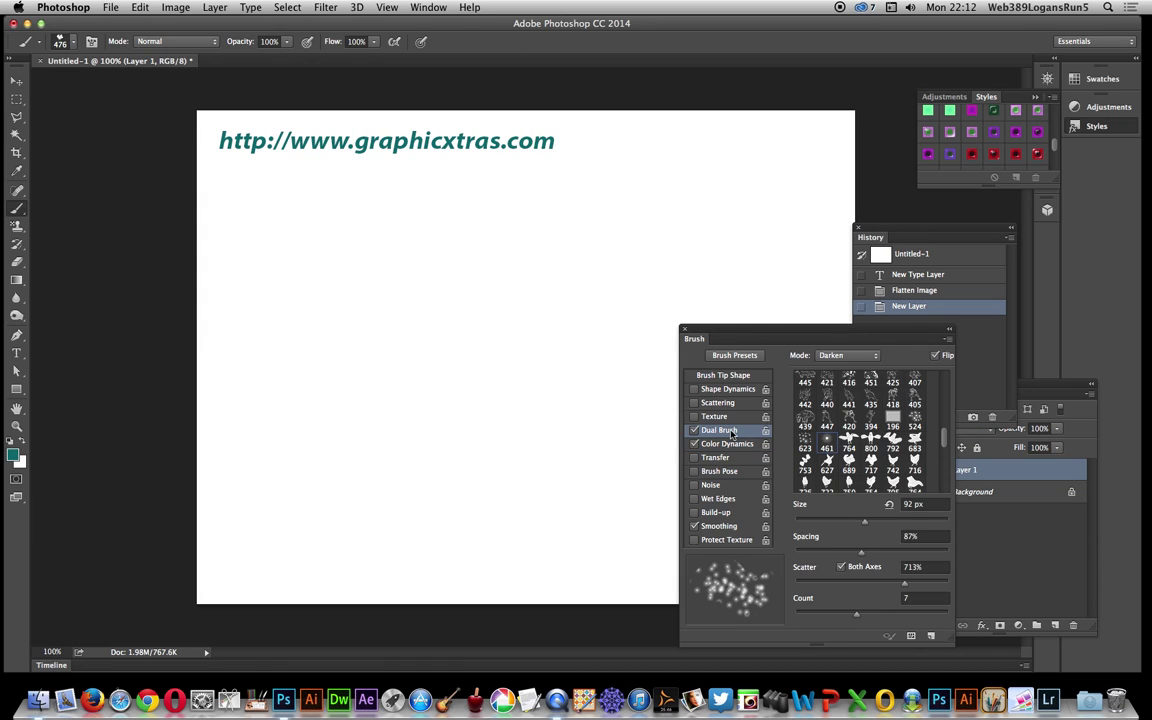
pyautogui.click(841, 362)
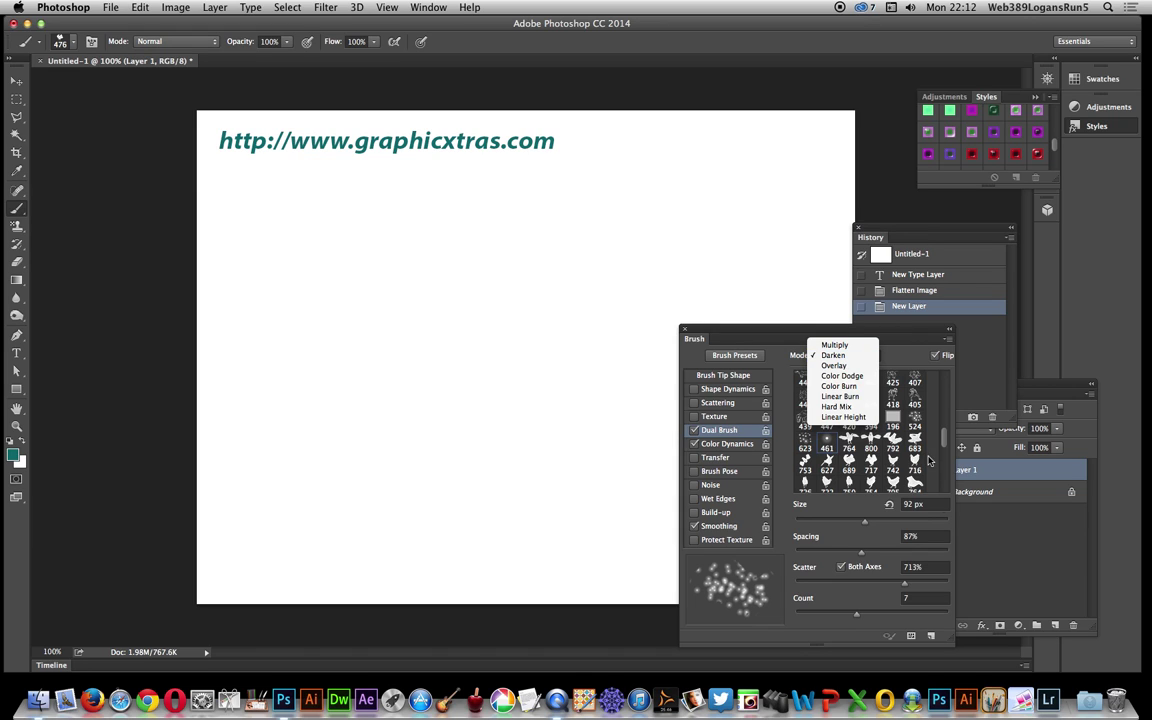
pyautogui.click(878, 532)
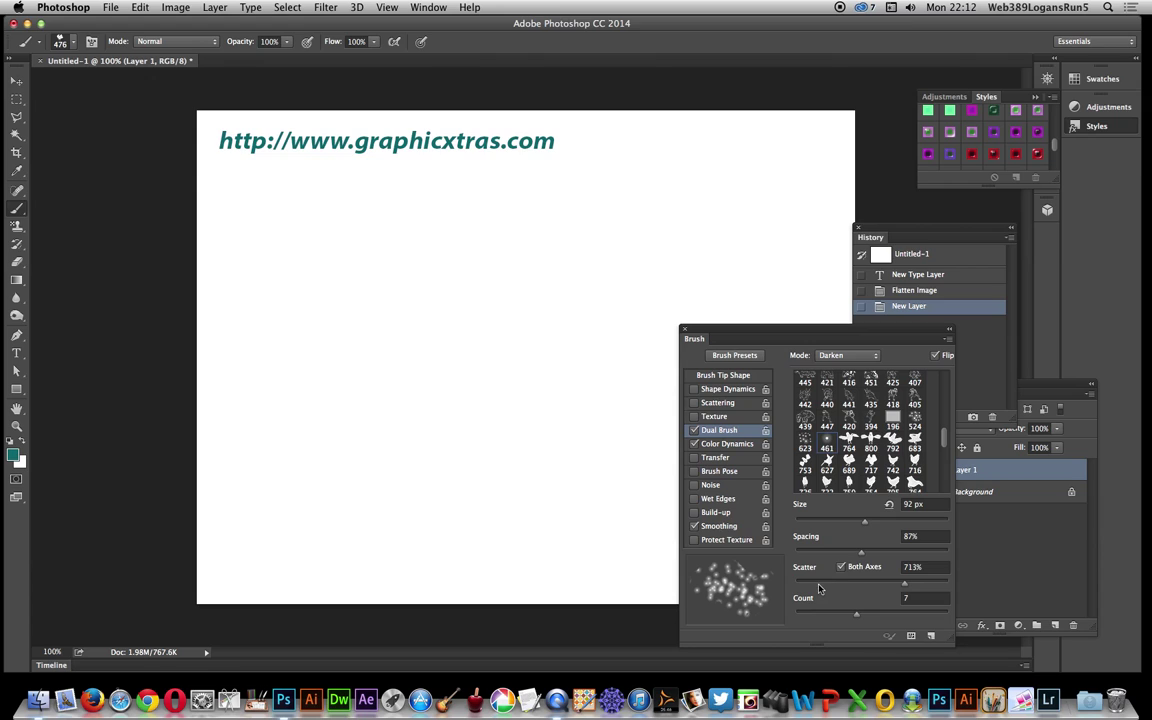
pyautogui.moveTo(855, 554)
pyautogui.mouseDown()
pyautogui.moveTo(815, 553)
pyautogui.moveTo(846, 553)
pyautogui.mouseUp()
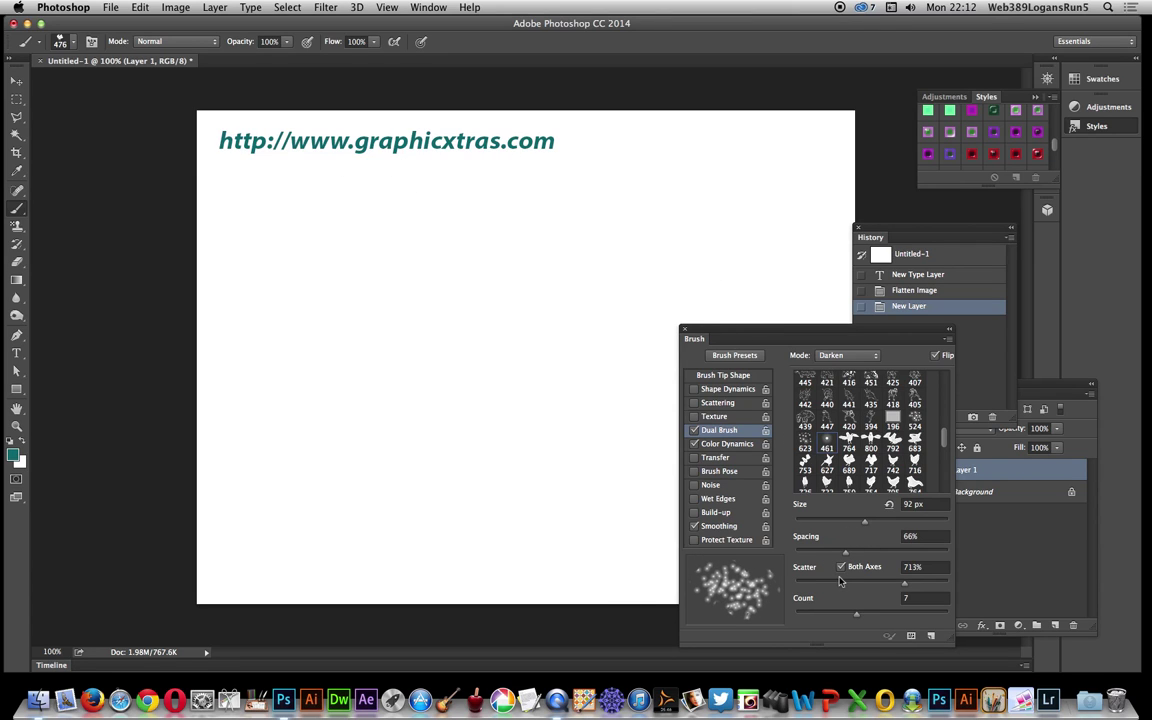
pyautogui.moveTo(907, 585); pyautogui.dragTo(909, 585)
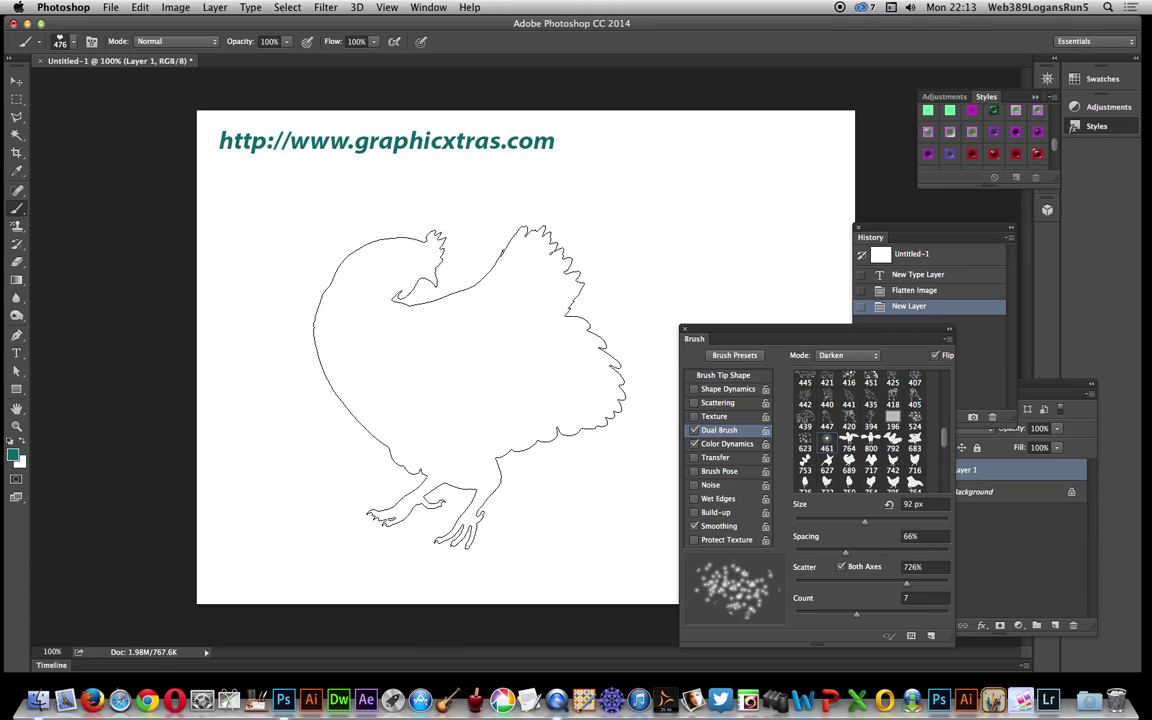
# - Stamp the bird brush repeatedly on one spot near the canvas centre until multicoloured dots fill the whole silhouette
pyautogui.click(469, 387)
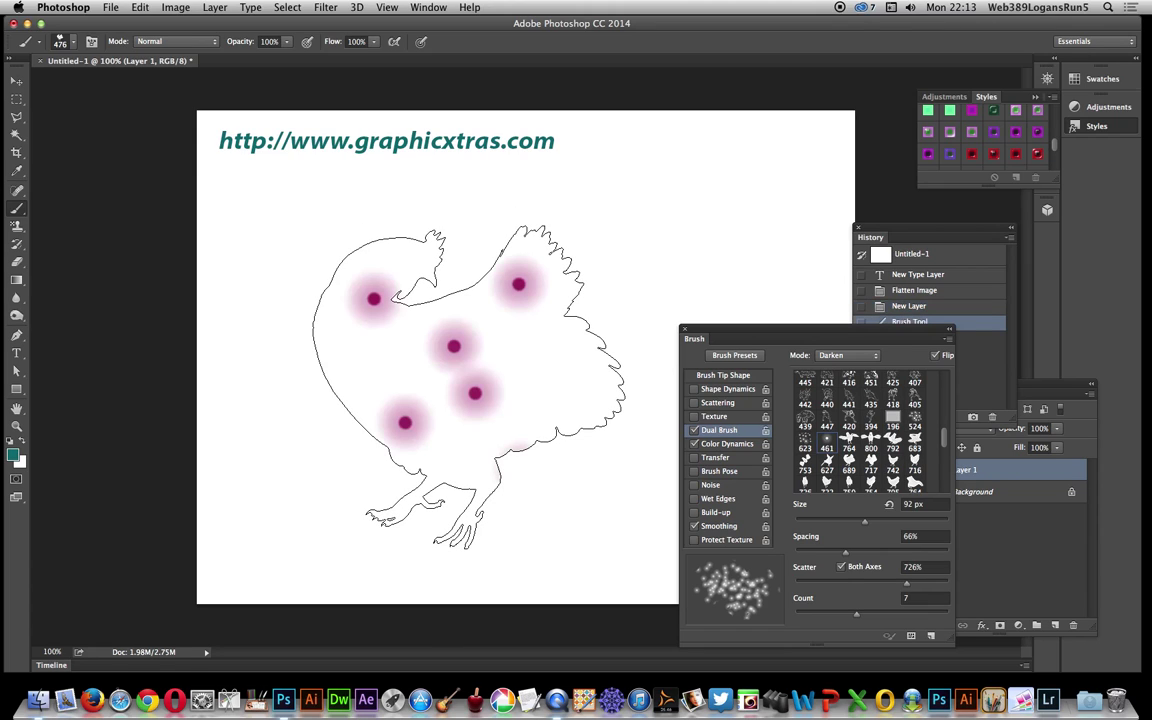
pyautogui.click(469, 387)
pyautogui.click(469, 387)
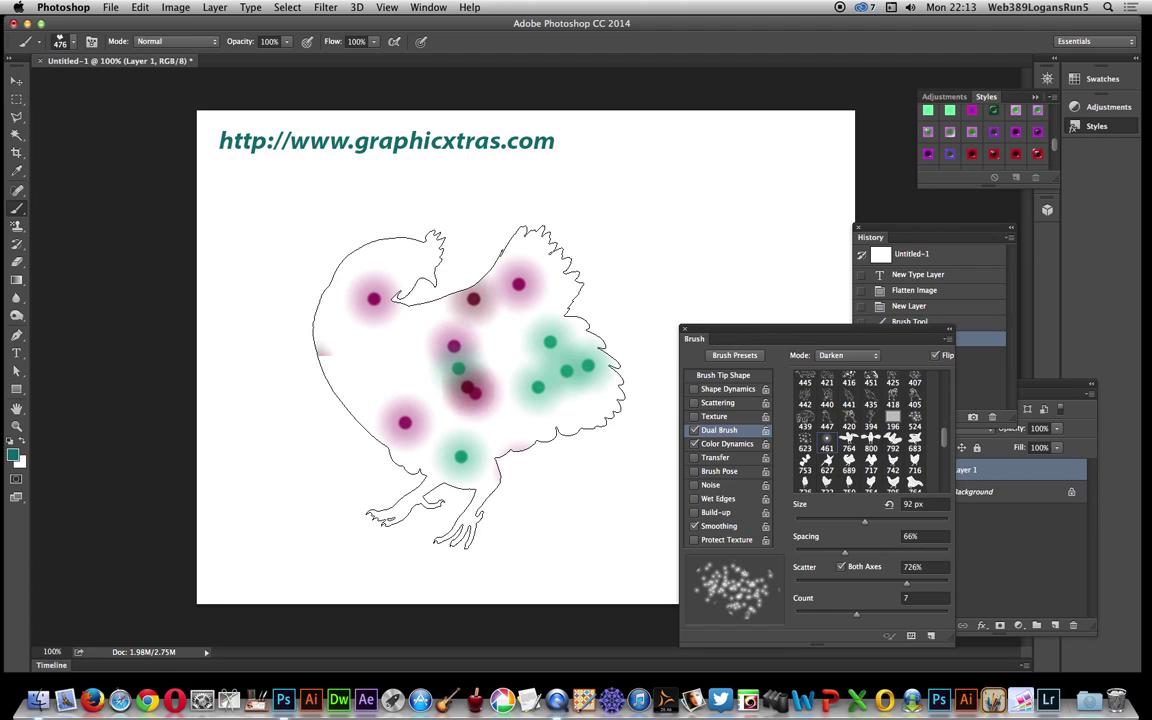
pyautogui.click(469, 387)
pyautogui.click(469, 387)
pyautogui.click(469, 387)
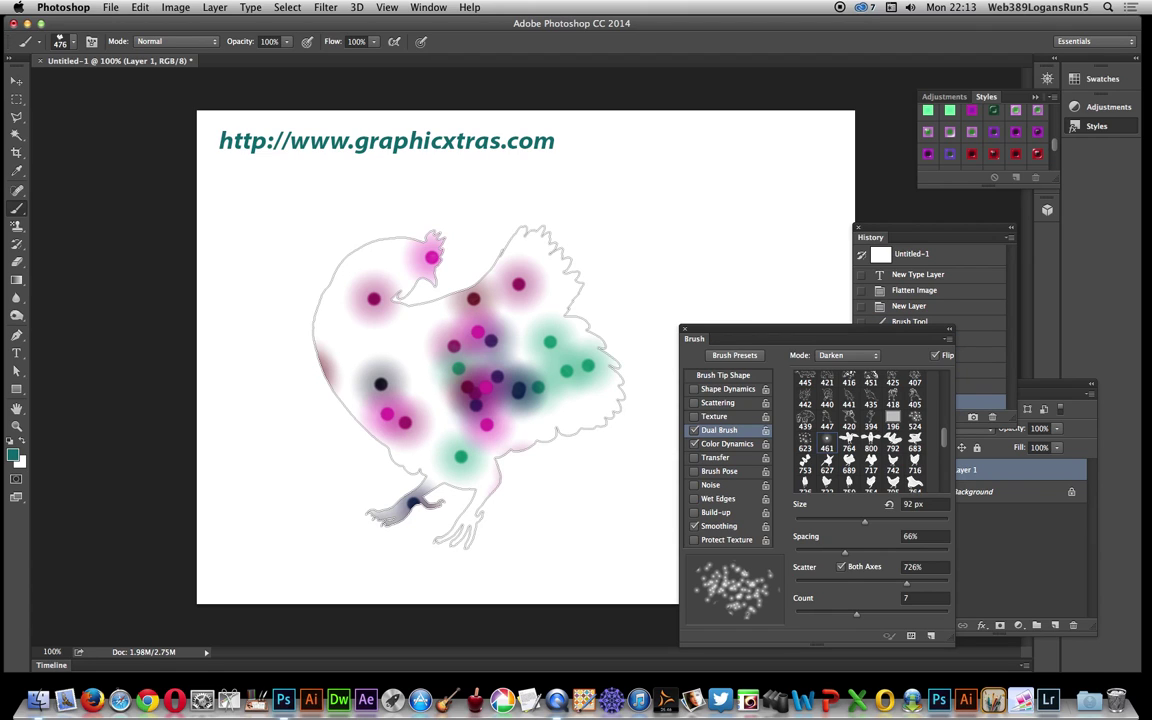
pyautogui.click(469, 387)
pyautogui.click(469, 387)
pyautogui.click(469, 387)
pyautogui.click(469, 387)
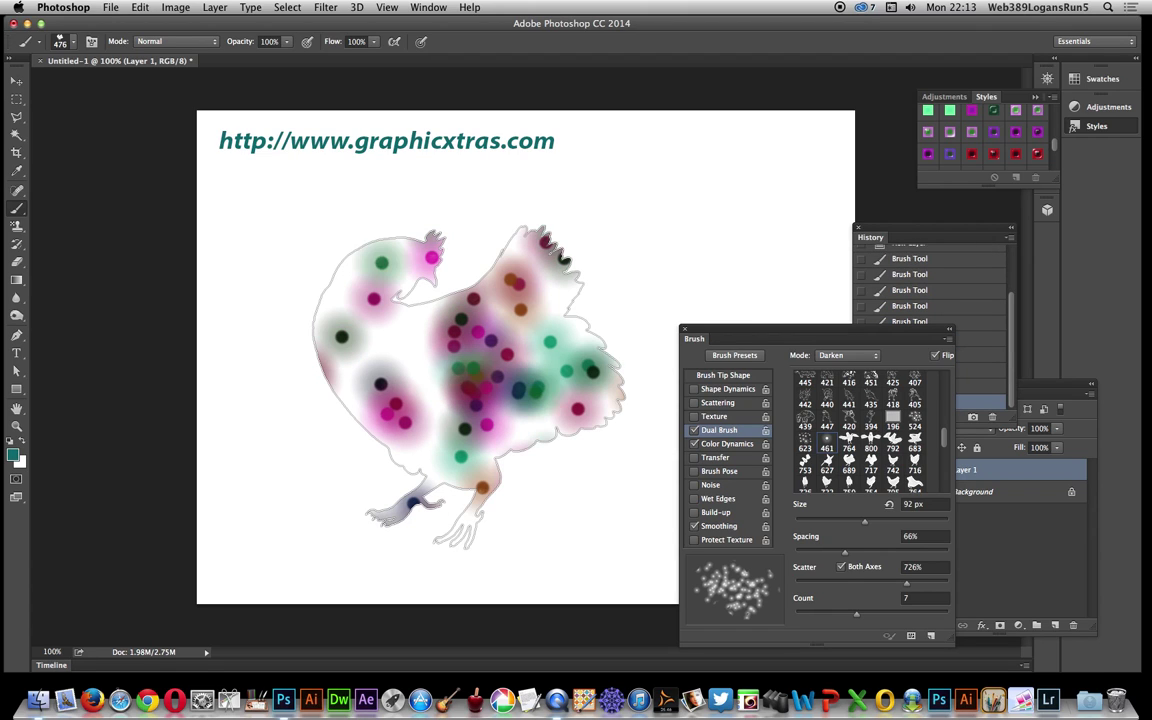
pyautogui.click(469, 387)
pyautogui.click(469, 387)
pyautogui.click(469, 387)
pyautogui.click(469, 387)
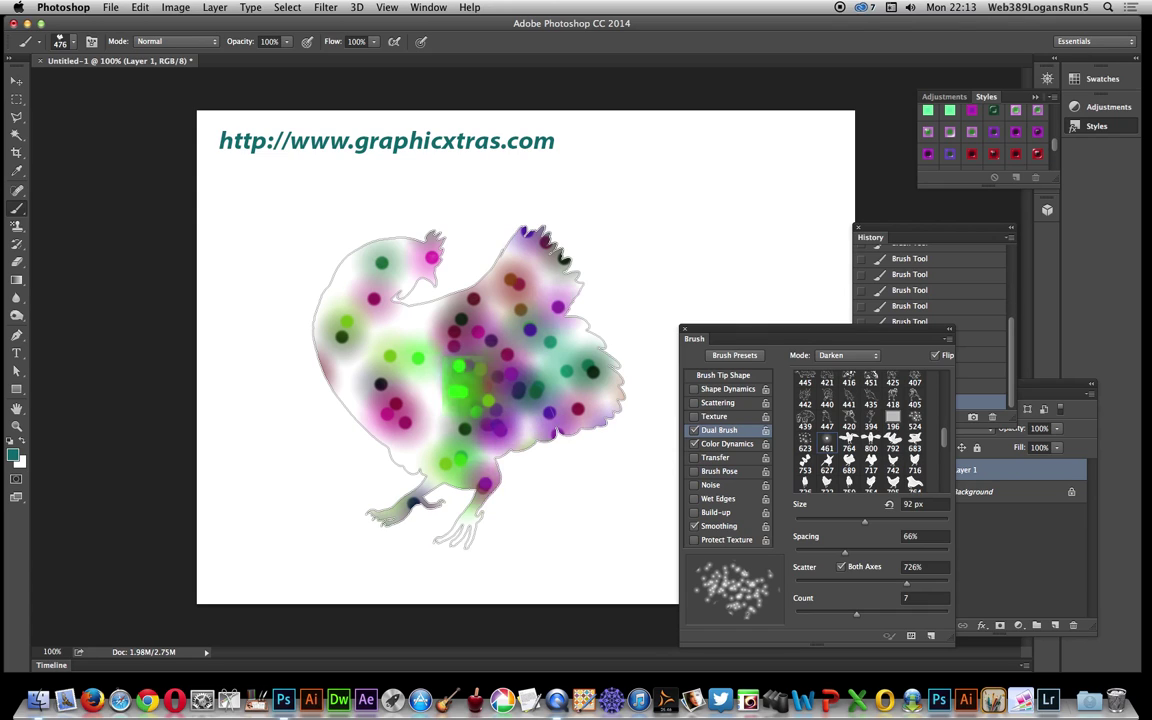
pyautogui.click(469, 387)
pyautogui.click(469, 387)
pyautogui.click(469, 387)
pyautogui.click(469, 387)
pyautogui.click(469, 387)
pyautogui.click(469, 387)
pyautogui.click(469, 387)
pyautogui.click(455, 380)
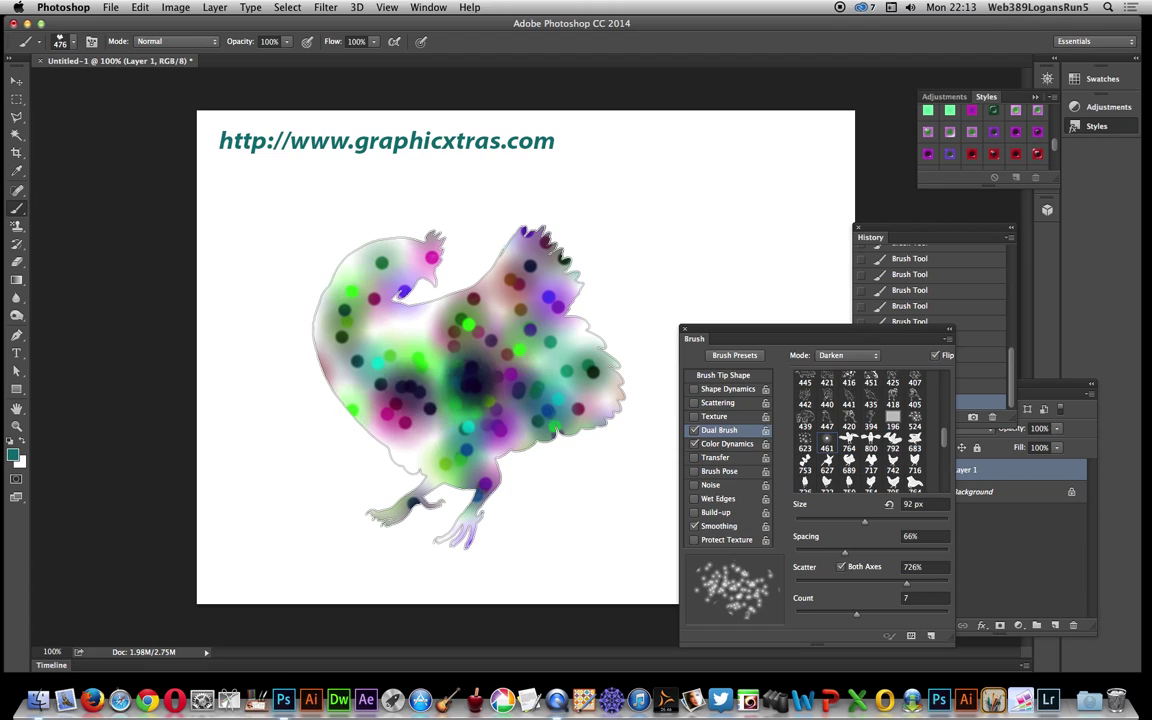
pyautogui.click(469, 387)
pyautogui.click(469, 387)
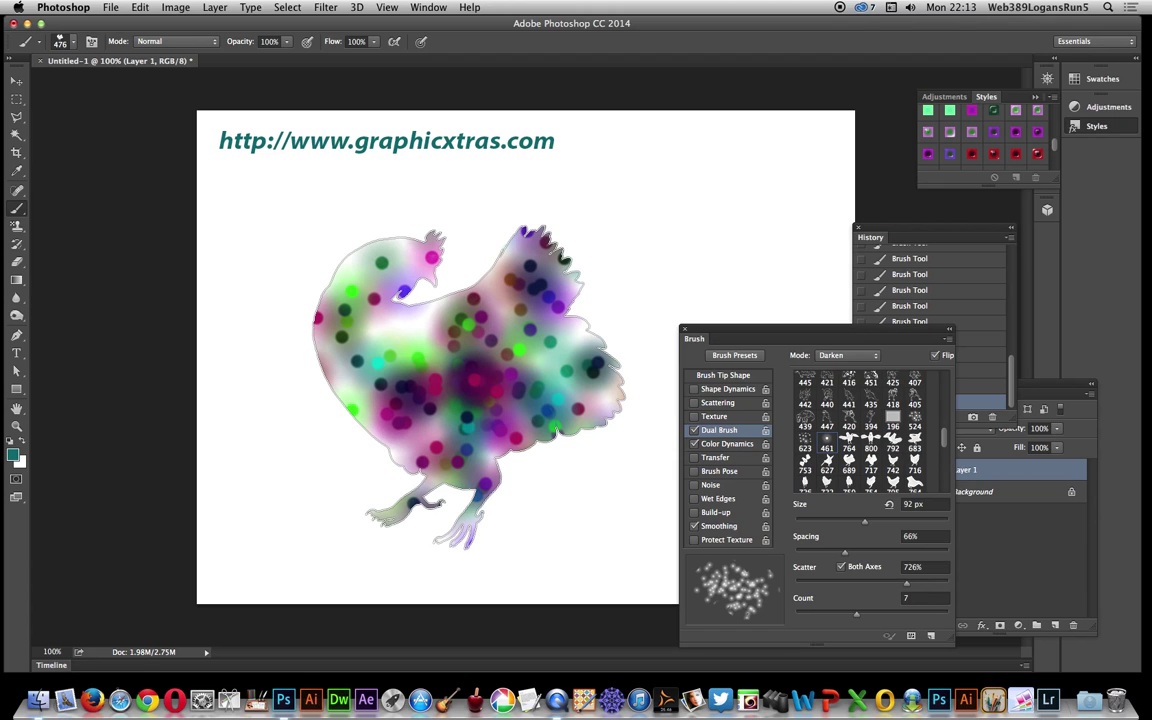
pyautogui.click(469, 387)
pyautogui.click(469, 387)
pyautogui.click(469, 387)
pyautogui.click(469, 387)
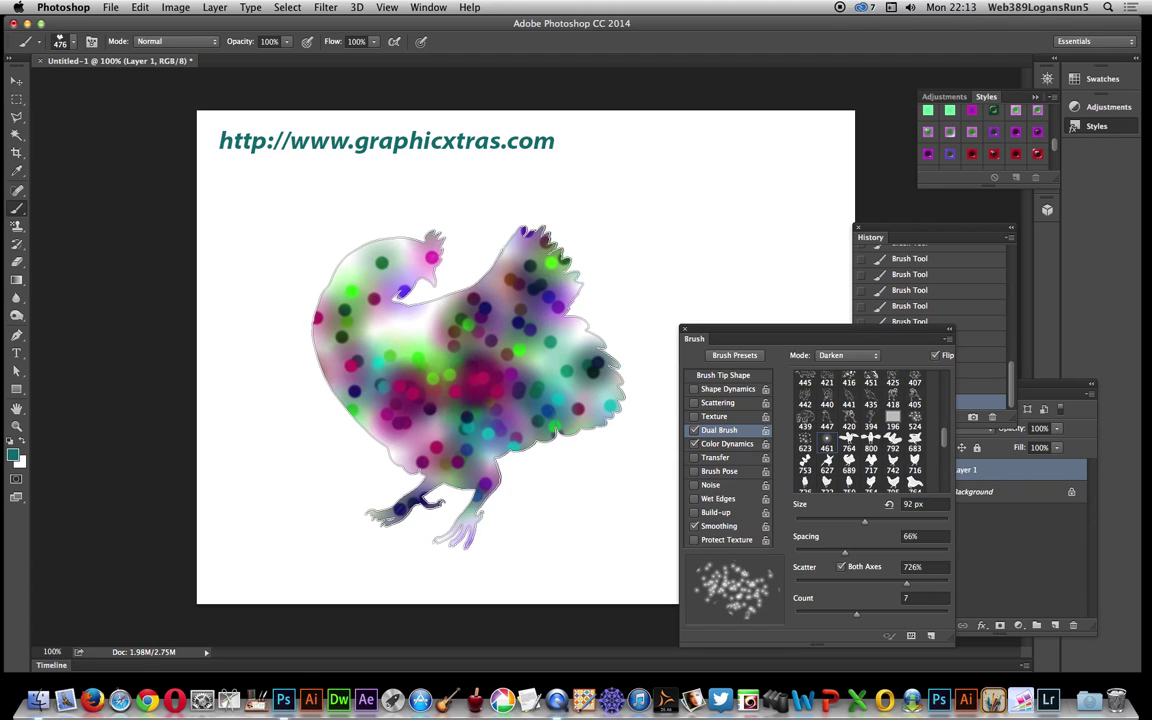
pyautogui.click(469, 387)
pyautogui.click(469, 387)
pyautogui.click(469, 387)
pyautogui.click(469, 387)
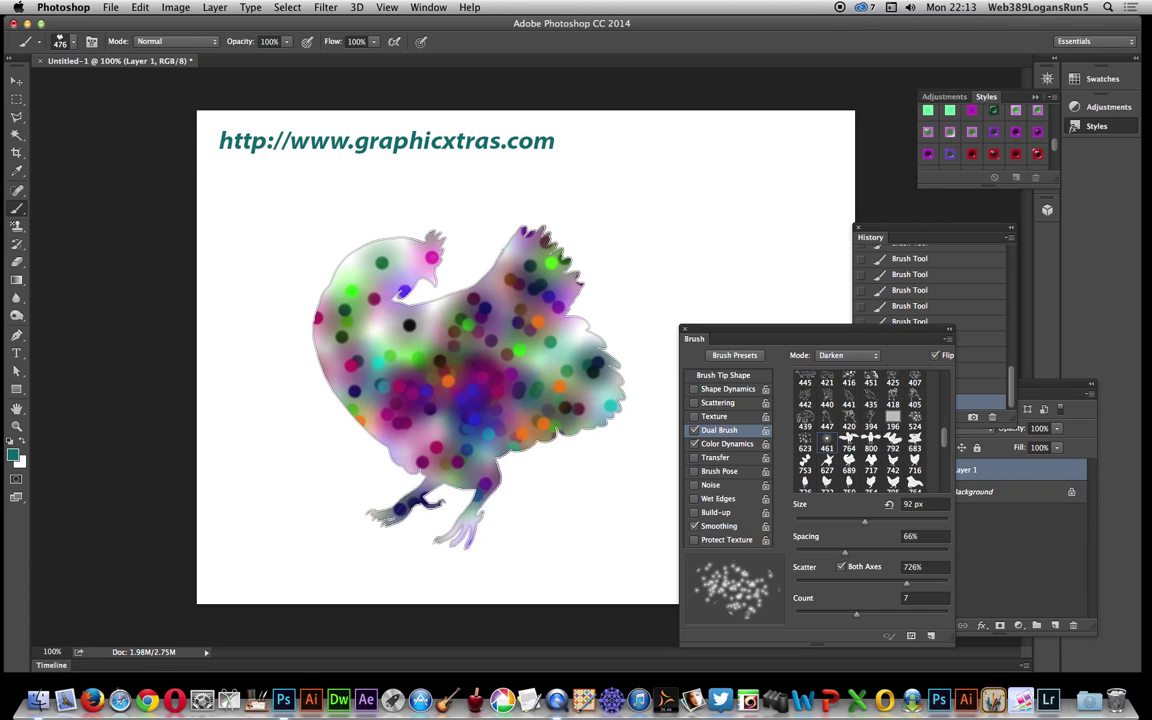
pyautogui.click(469, 387)
pyautogui.click(469, 387)
pyautogui.click(469, 387)
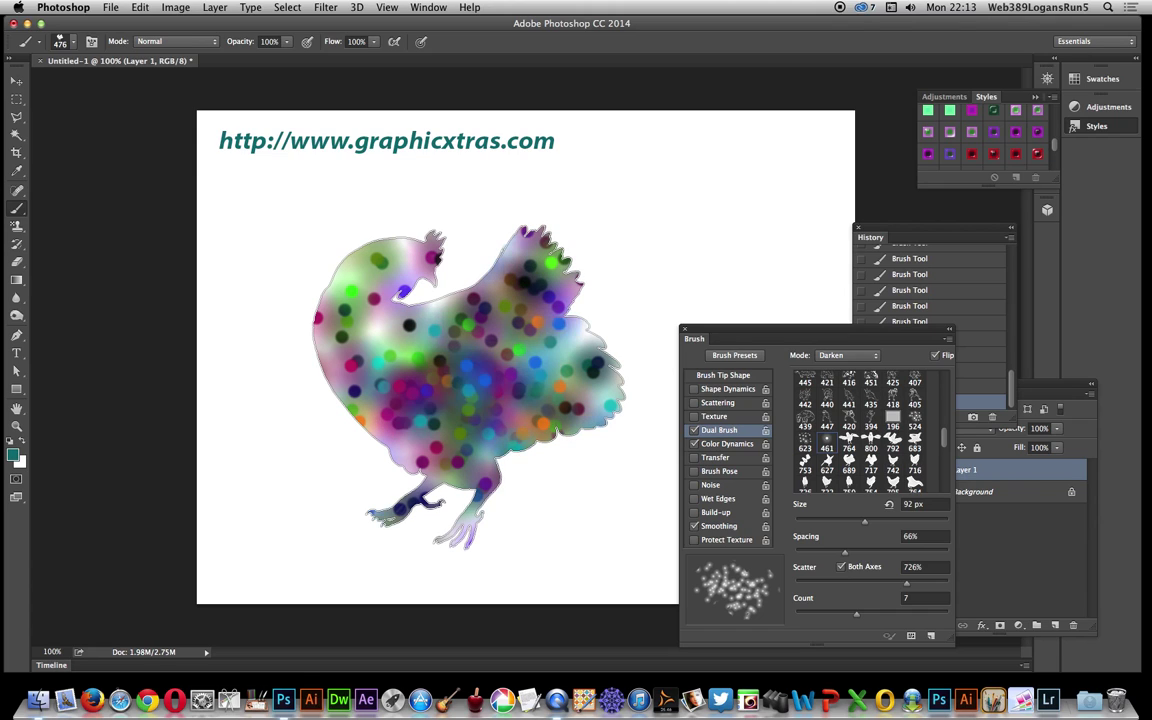
pyautogui.click(469, 387)
pyautogui.click(469, 387)
pyautogui.click(469, 387)
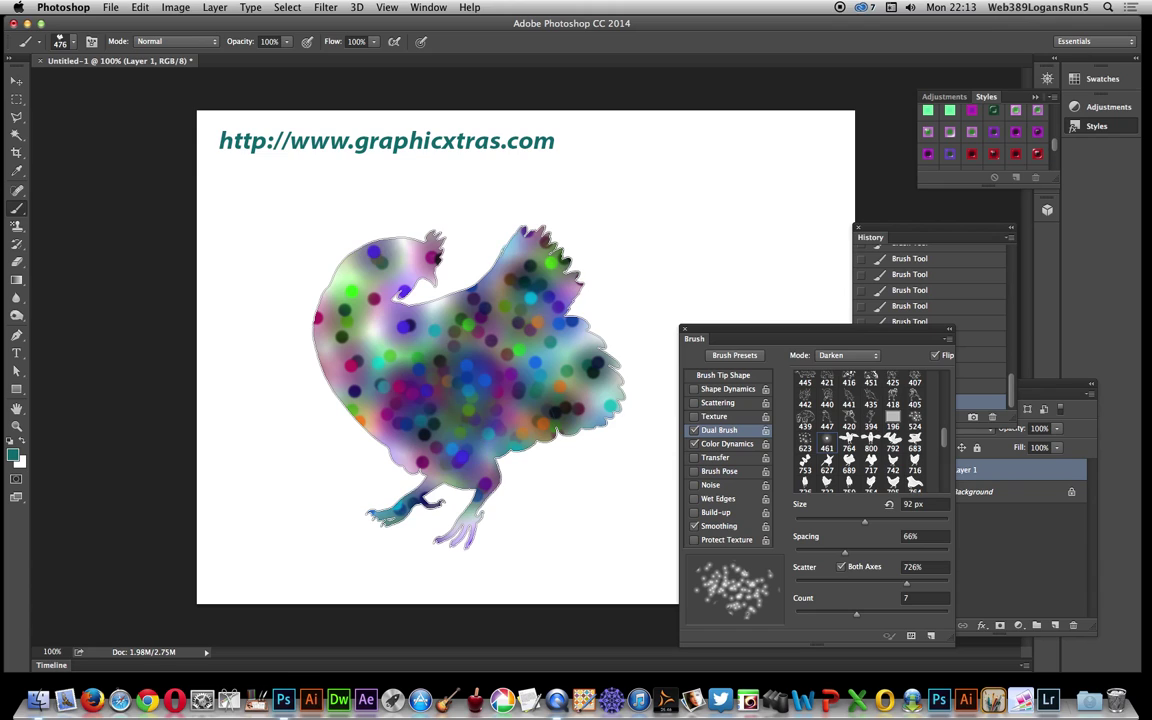
pyautogui.click(469, 387)
pyautogui.click(469, 387)
pyautogui.click(469, 387)
pyautogui.click(469, 387)
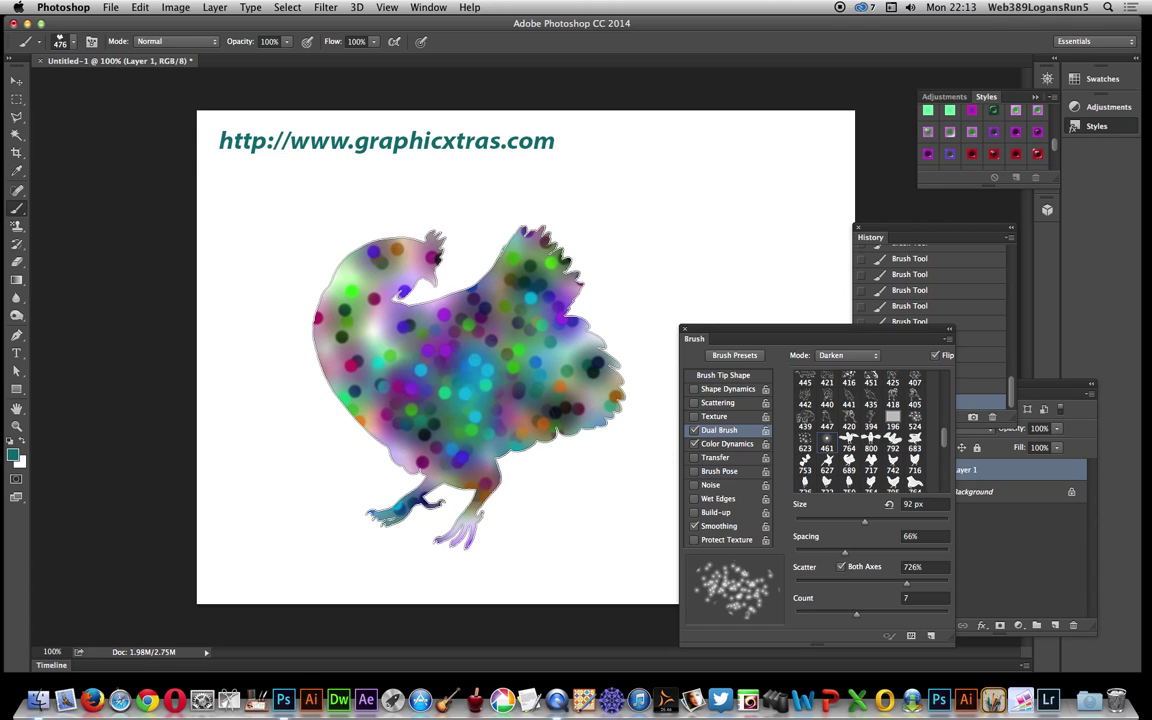
pyautogui.click(469, 387)
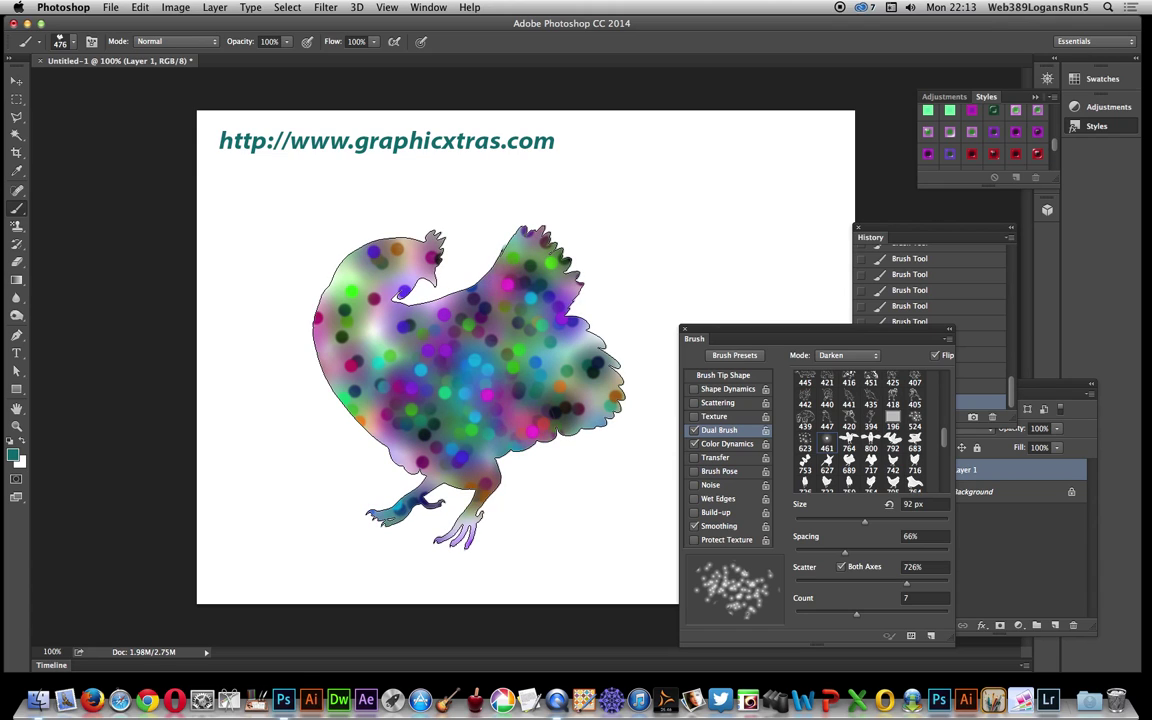
pyautogui.click(469, 387)
pyautogui.click(469, 387)
pyautogui.click(469, 387)
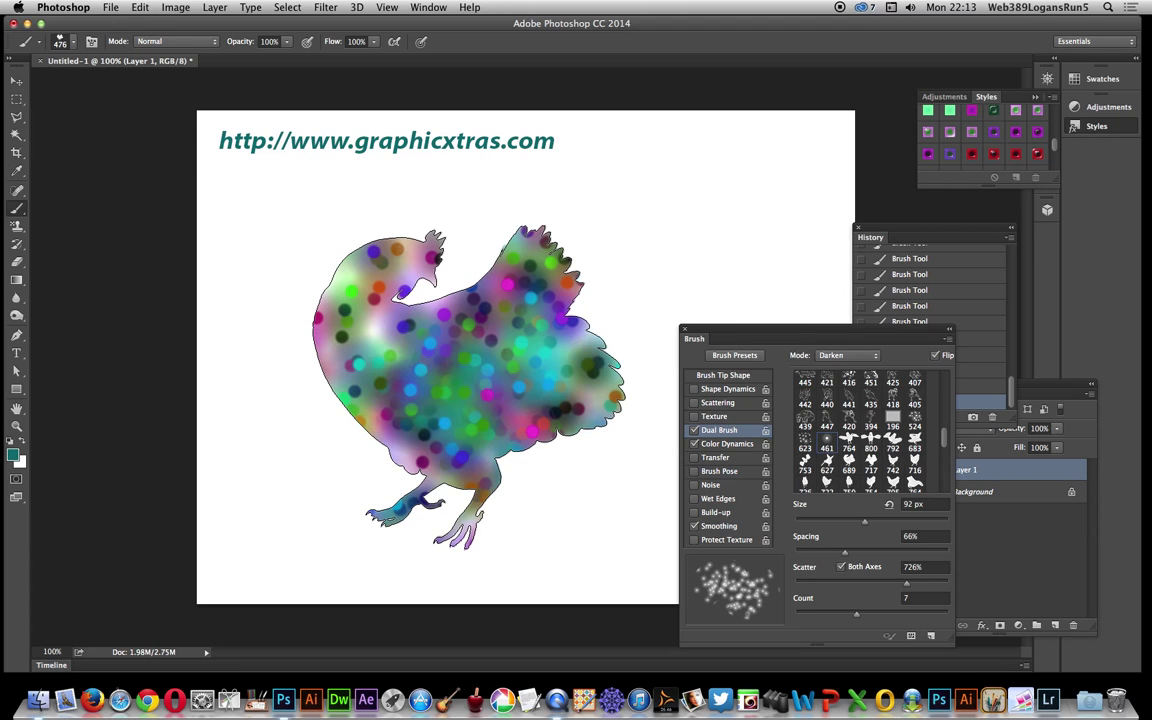
pyautogui.click(469, 387)
pyautogui.click(469, 387)
pyautogui.click(469, 387)
pyautogui.click(469, 387)
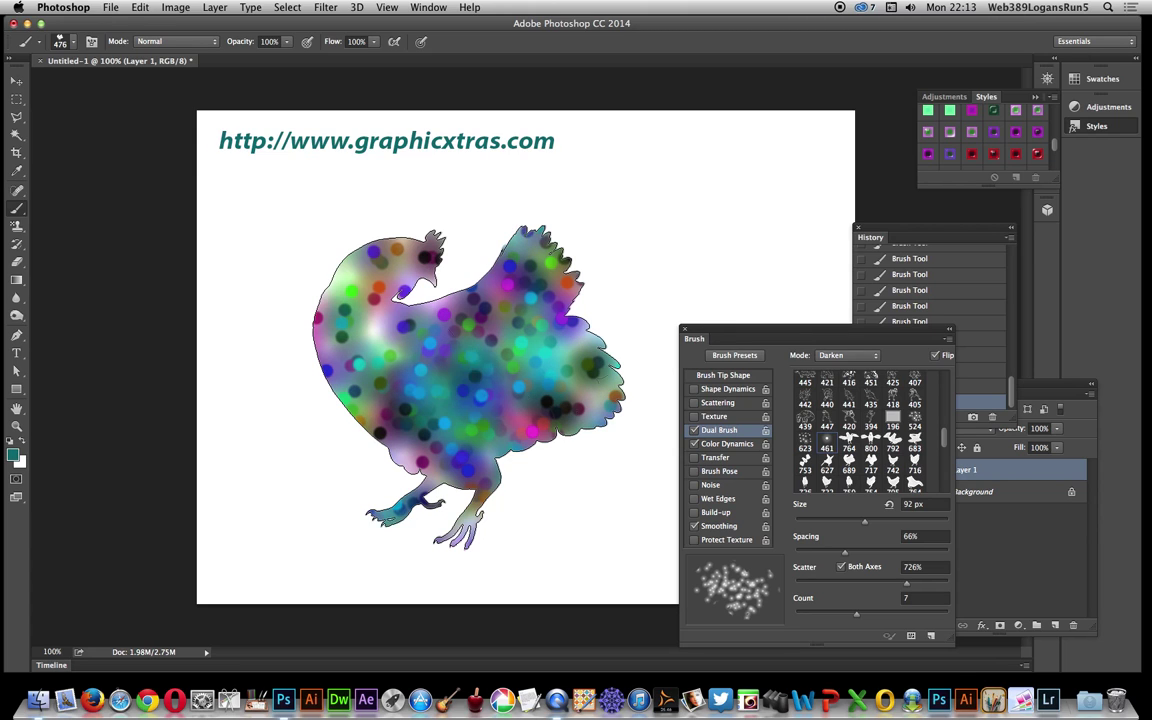
pyautogui.click(469, 387)
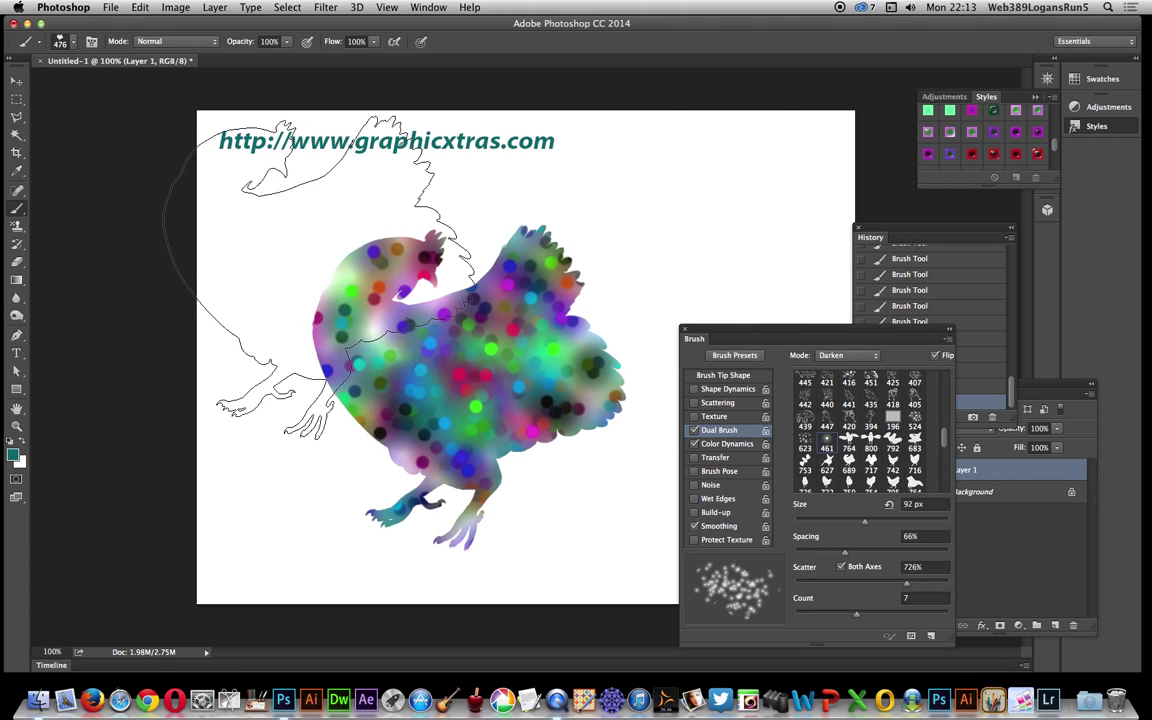
# - Move the painted bird slightly left and up on the canvas with the Move tool
pyautogui.click(16, 80)
pyautogui.moveTo(479, 322); pyautogui.dragTo(443, 316)
# - Apply a Bevel & Emboss layer style to the bird layer with a depth of 386% and a size of 8 px
pyautogui.click(216, 7)
pyautogui.moveTo(340, 97)
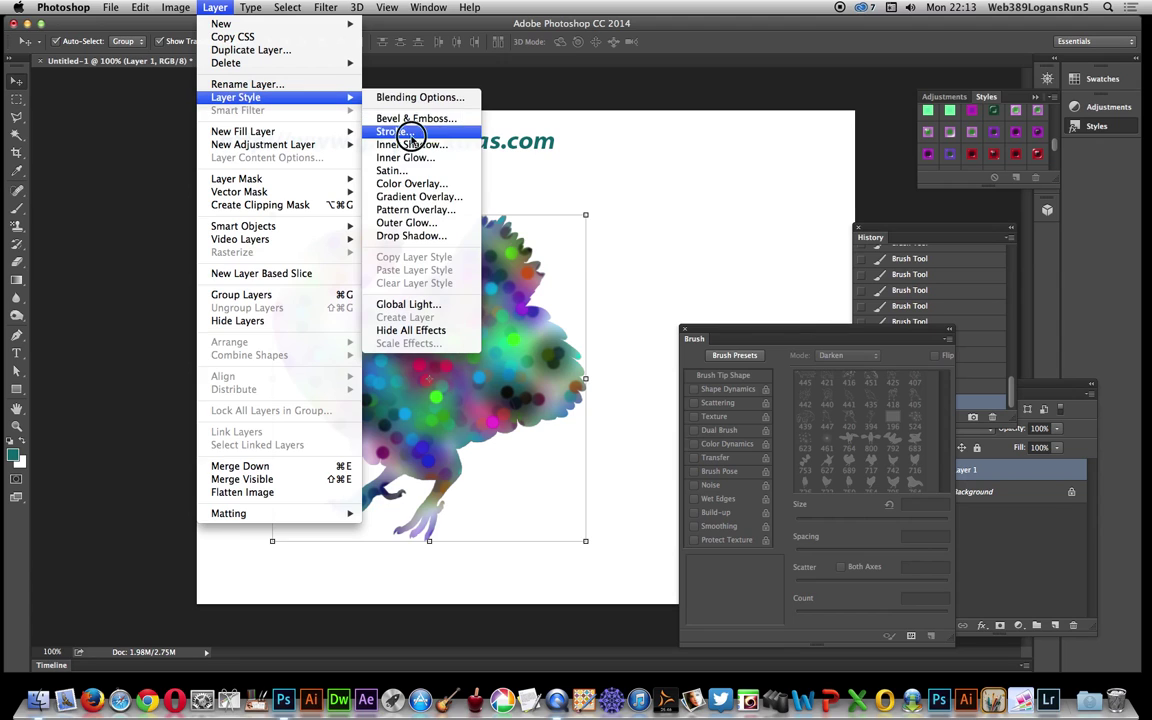
pyautogui.click(411, 118)
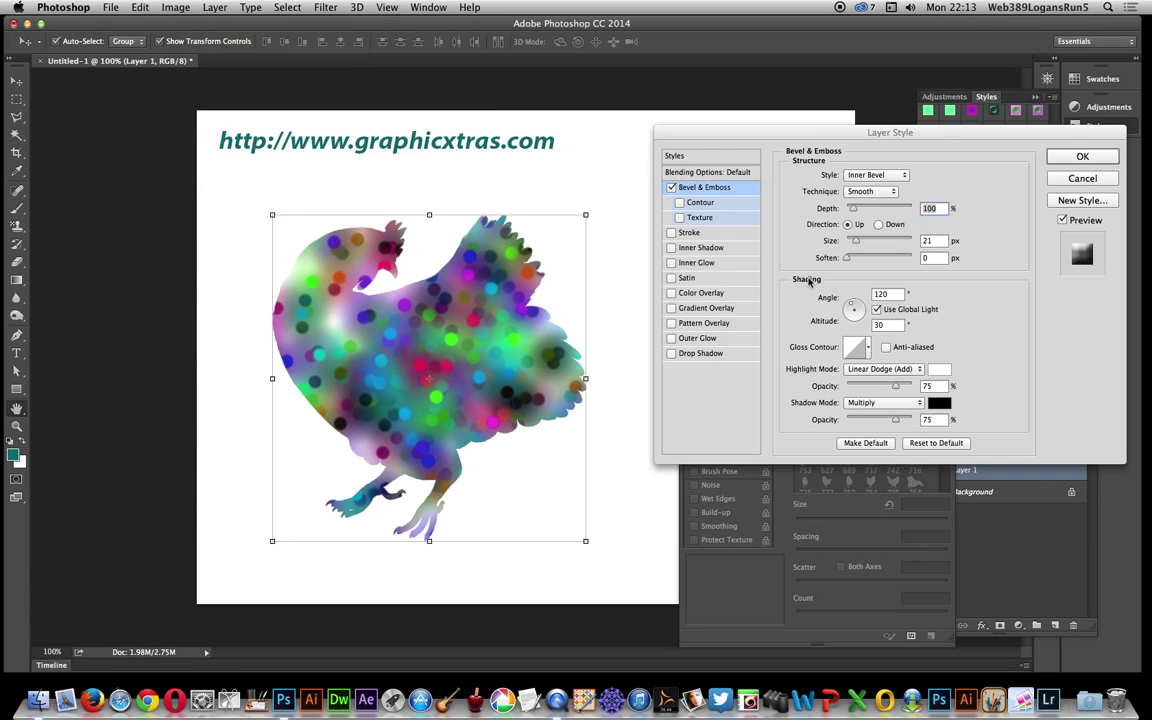
pyautogui.click(862, 207)
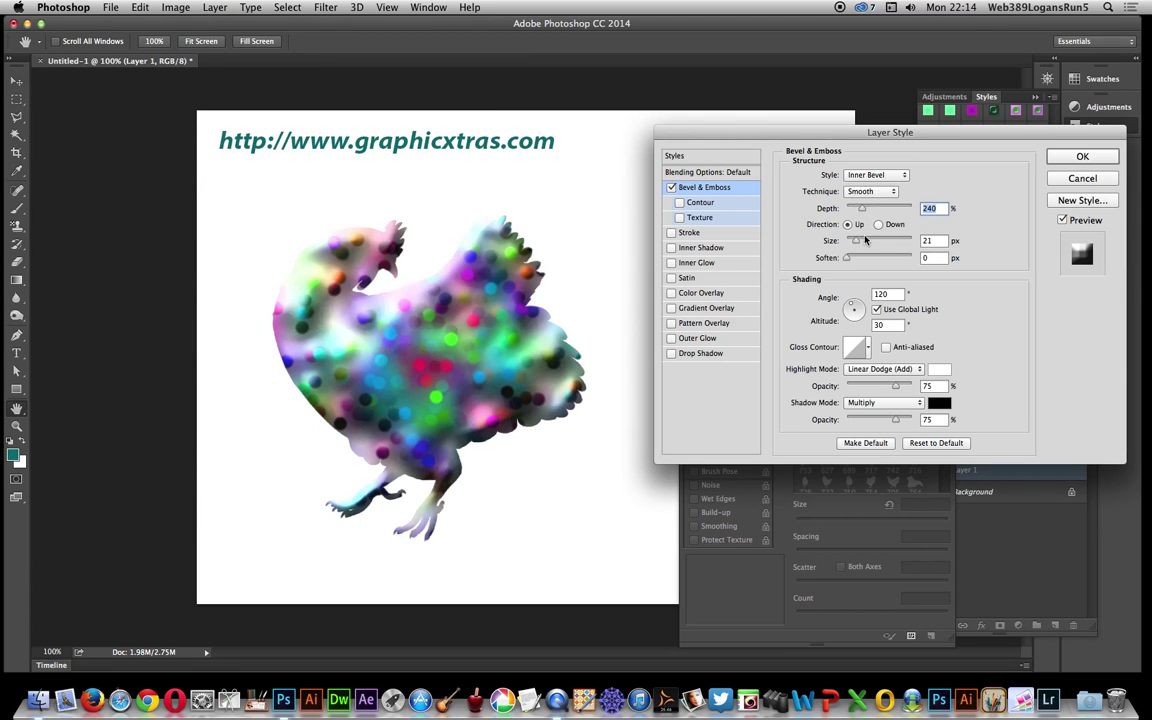
pyautogui.moveTo(864, 208); pyautogui.dragTo(872, 208)
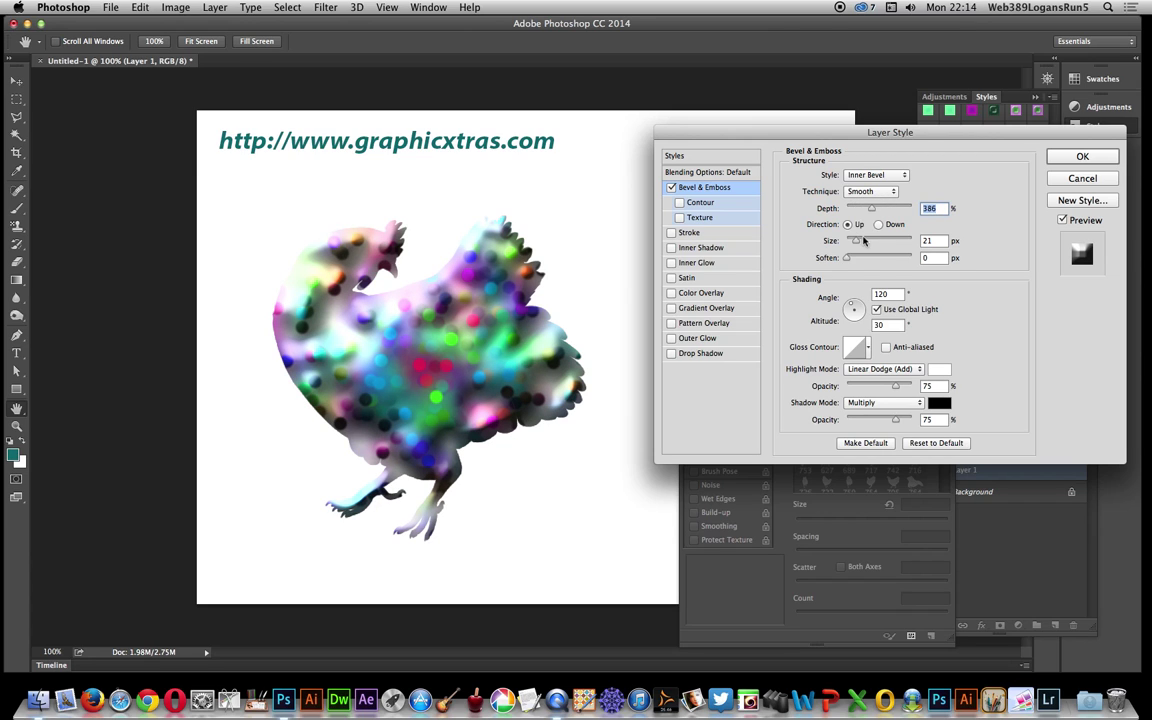
pyautogui.click(865, 241)
pyautogui.moveTo(865, 241); pyautogui.dragTo(852, 242)
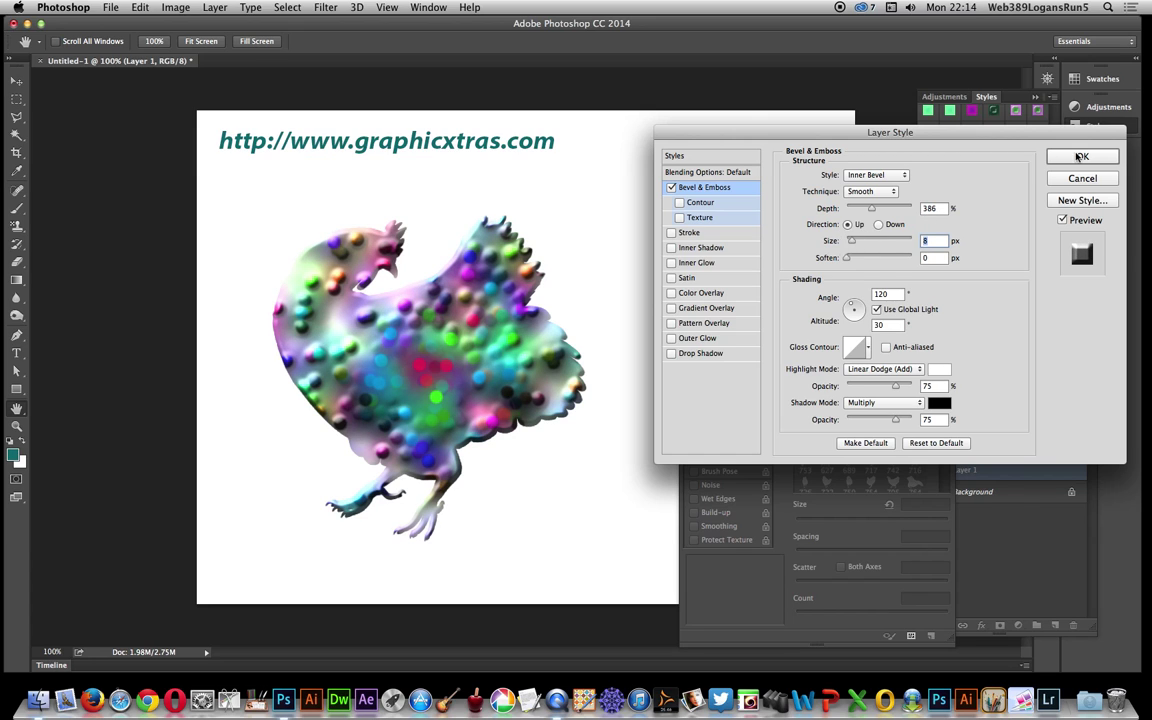
pyautogui.press('Return')
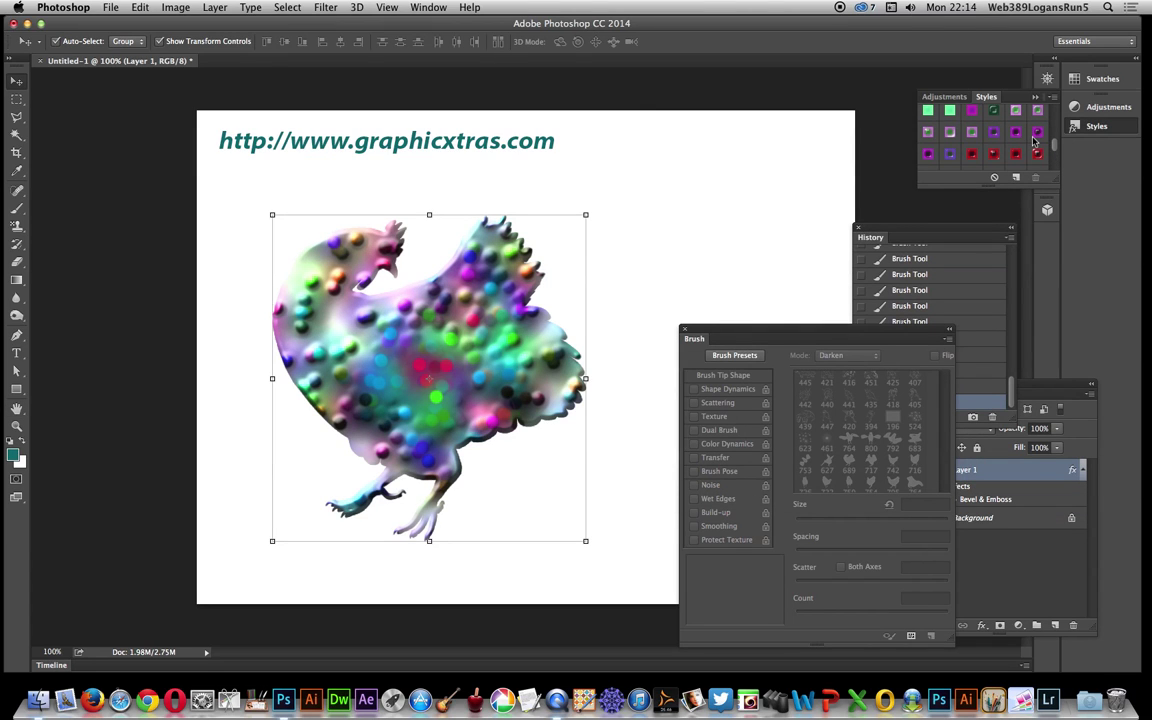